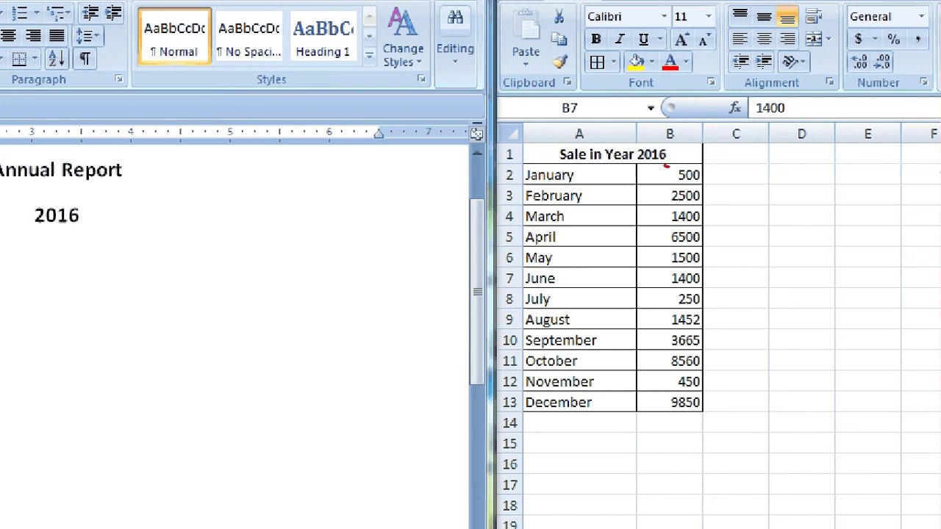
Copy Excel range A1:B13 (Sale in Year 2016 through December) and place the cursor below 2016 in Word.
{"action": "left_click_drag", "start_coordinate": [666, 166], "coordinate": [704, 187]}
{"action": "mouse_move", "coordinate": [656, 172]}
{"action": "left_mouse_down"}
{"action": "mouse_move", "coordinate": [673, 163]}
{"action": "mouse_move", "coordinate": [699, 189]}
{"action": "mouse_move", "coordinate": [650, 164]}
{"action": "mouse_move", "coordinate": [703, 156]}
{"action": "left_mouse_up"}
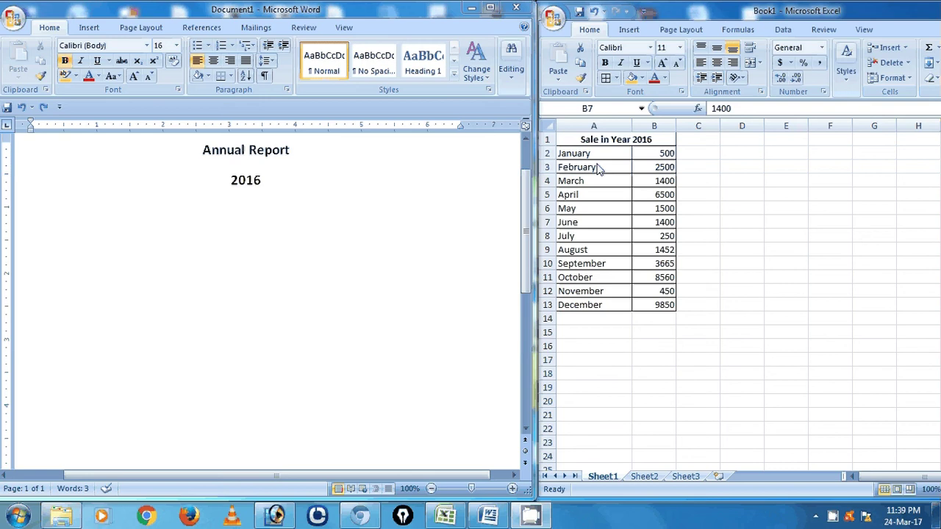
{"action": "mouse_move", "coordinate": [596, 140]}
{"action": "left_mouse_down"}
{"action": "mouse_move", "coordinate": [596, 194]}
{"action": "mouse_move", "coordinate": [644, 247]}
{"action": "left_mouse_up"}
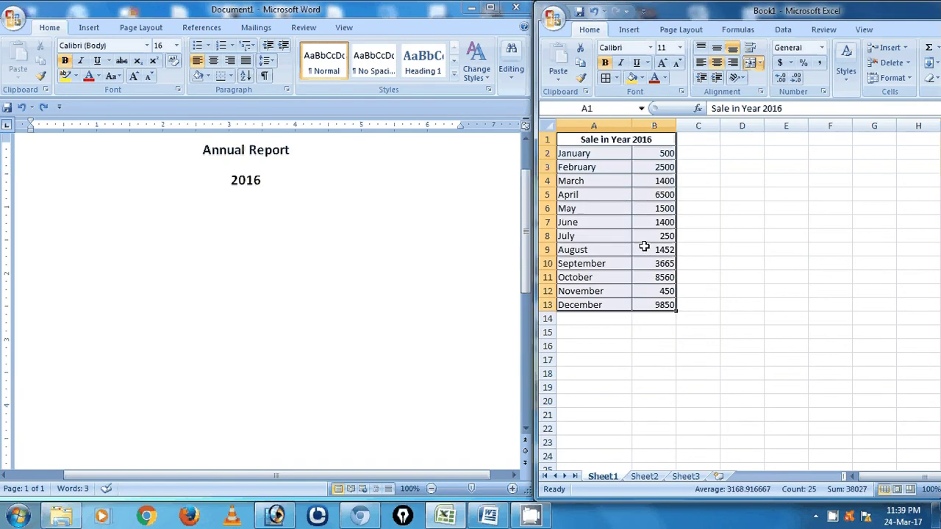
{"action": "right_click", "coordinate": [645, 247]}
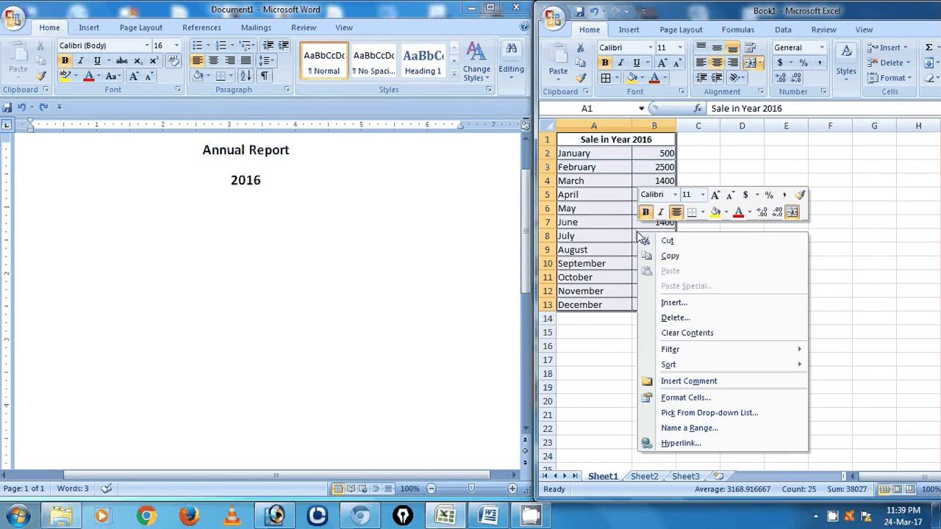
{"action": "left_click", "coordinate": [666, 258]}
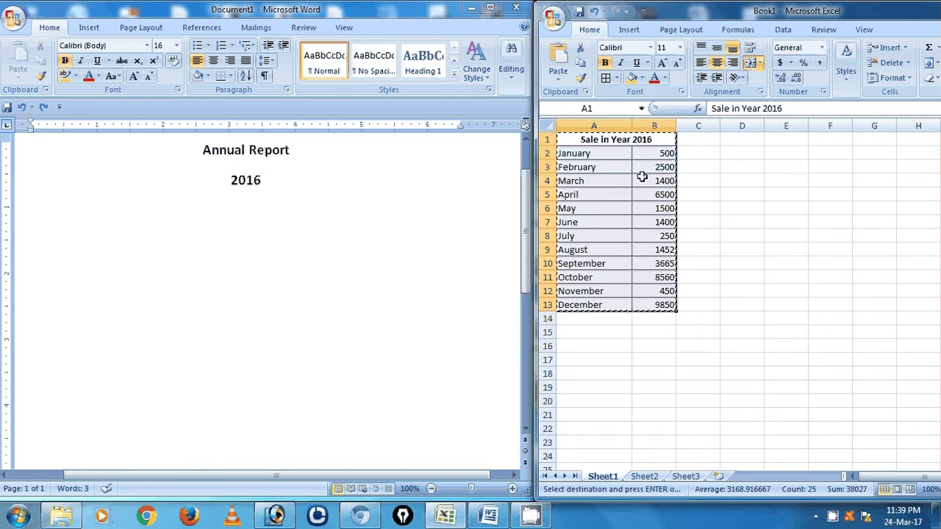
{"action": "left_click", "coordinate": [186, 209]}
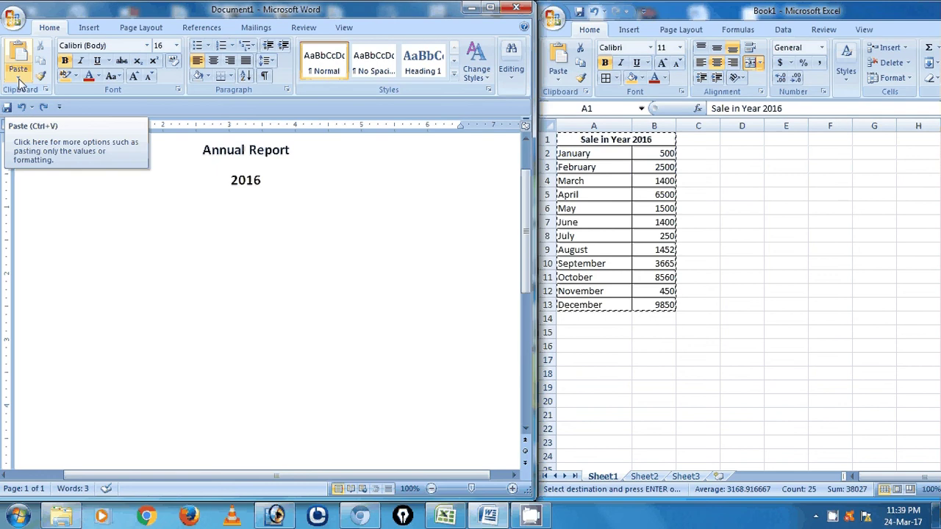
Paste Special the table as a Paste link in Formatted Text (RTF) below the 2016 heading.
{"action": "left_click", "coordinate": [20, 83]}
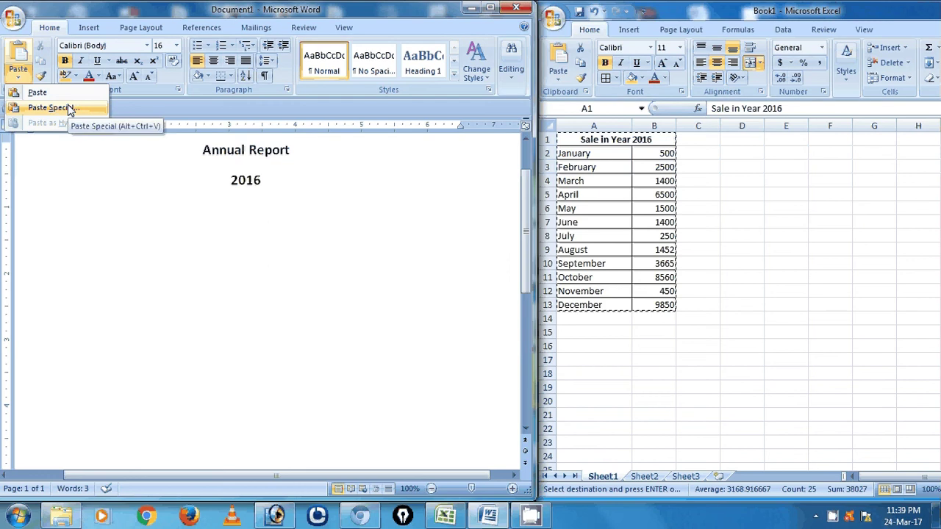
{"action": "left_click", "coordinate": [70, 109]}
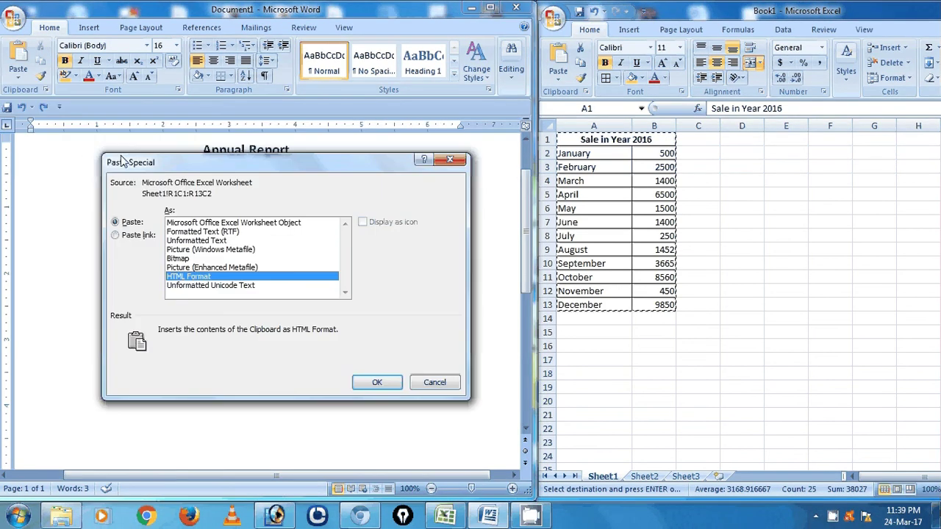
{"action": "left_click_drag", "start_coordinate": [124, 161], "coordinate": [125, 162]}
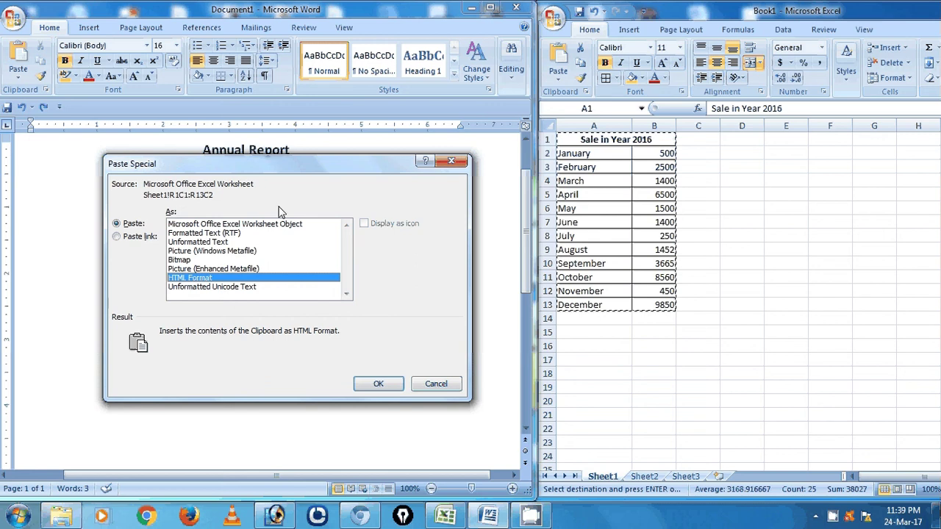
{"action": "left_click", "coordinate": [134, 239]}
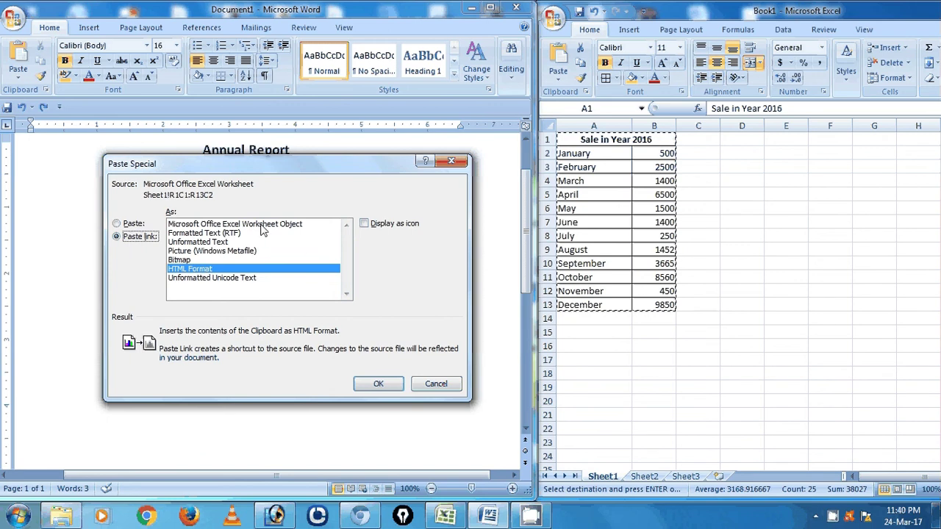
{"action": "left_click", "coordinate": [187, 234]}
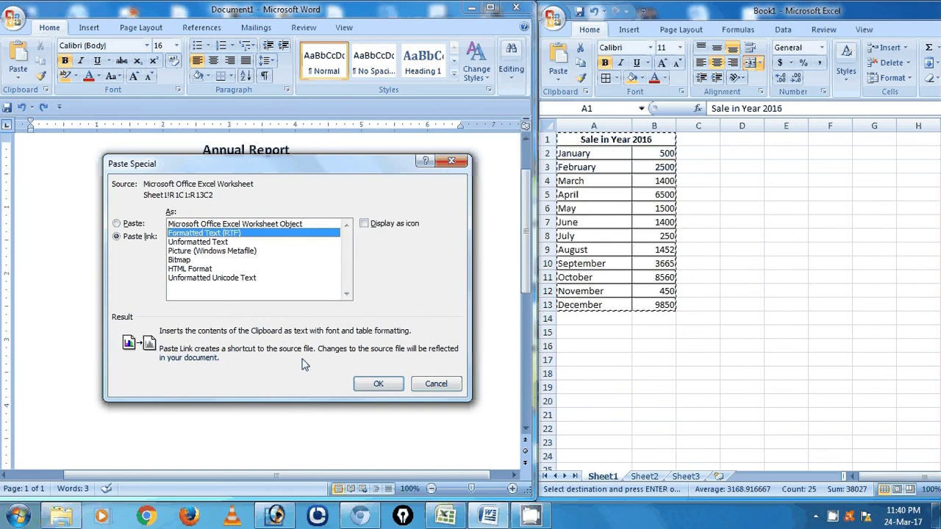
{"action": "left_click", "coordinate": [378, 383]}
{"action": "mouse_move", "coordinate": [58, 231]}
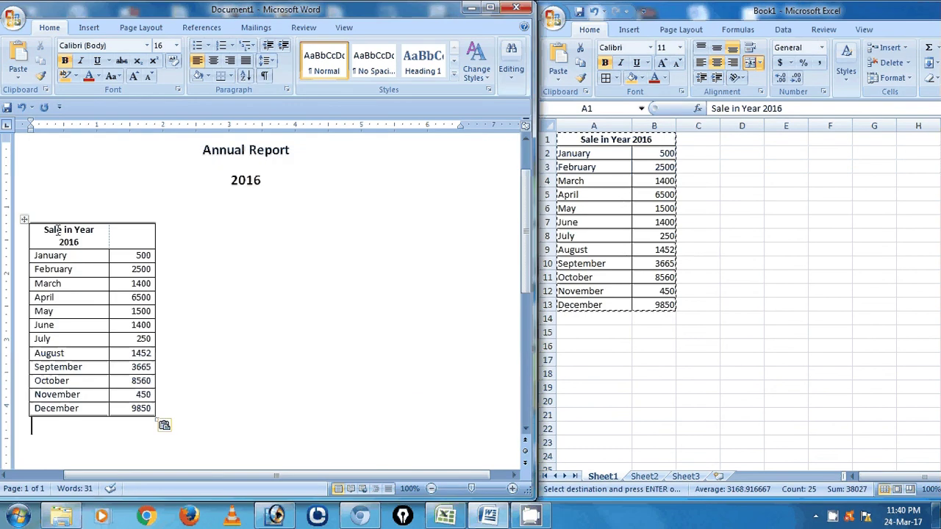
Center the pasted table on the page and shade its cells orange.
{"action": "left_click", "coordinate": [24, 219]}
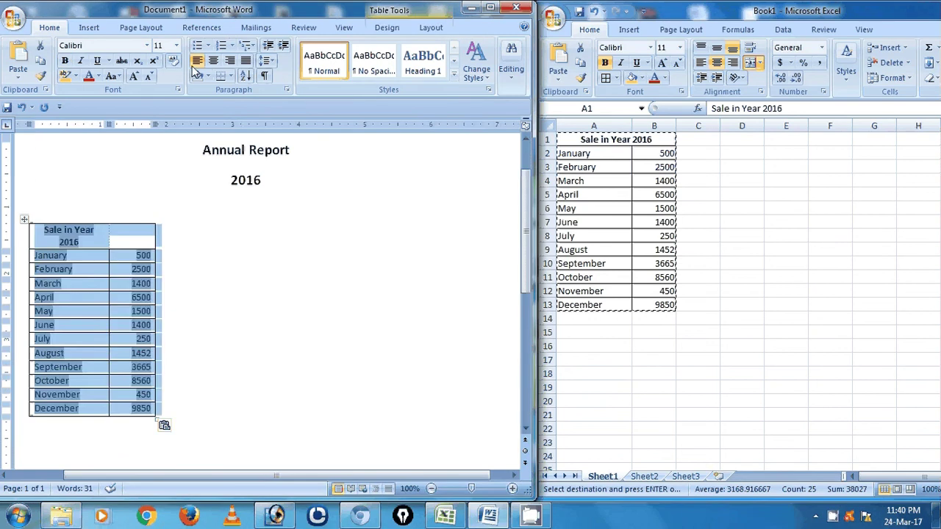
{"action": "left_click", "coordinate": [213, 61]}
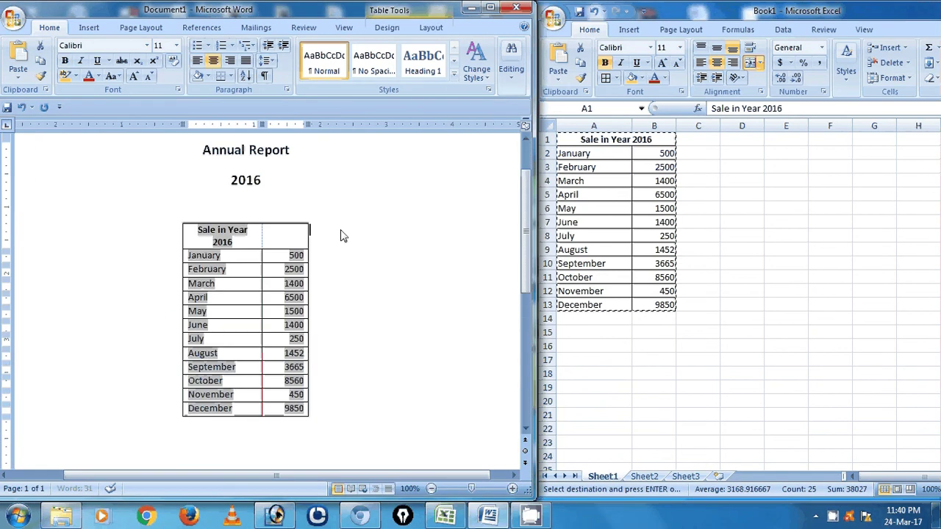
{"action": "mouse_move", "coordinate": [300, 403]}
{"action": "left_mouse_down"}
{"action": "mouse_move", "coordinate": [208, 278]}
{"action": "mouse_move", "coordinate": [195, 228]}
{"action": "left_mouse_up"}
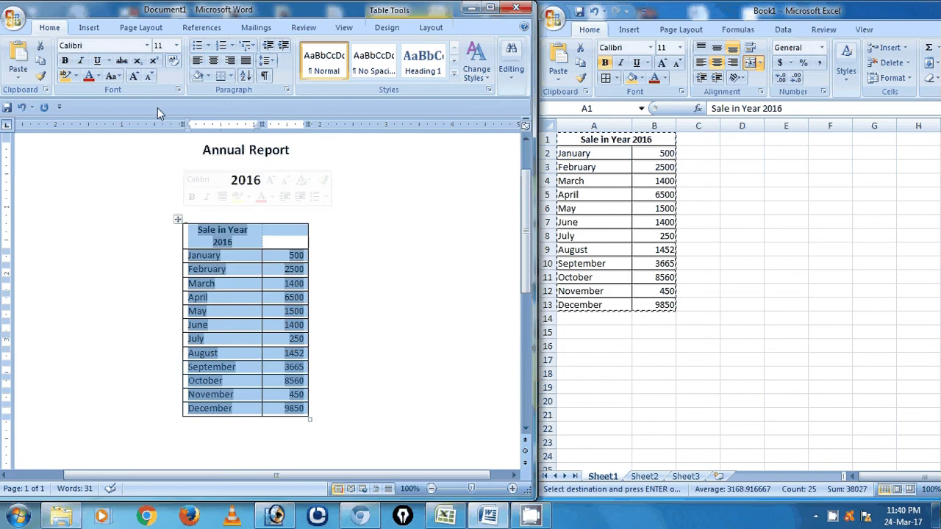
{"action": "left_click", "coordinate": [209, 76]}
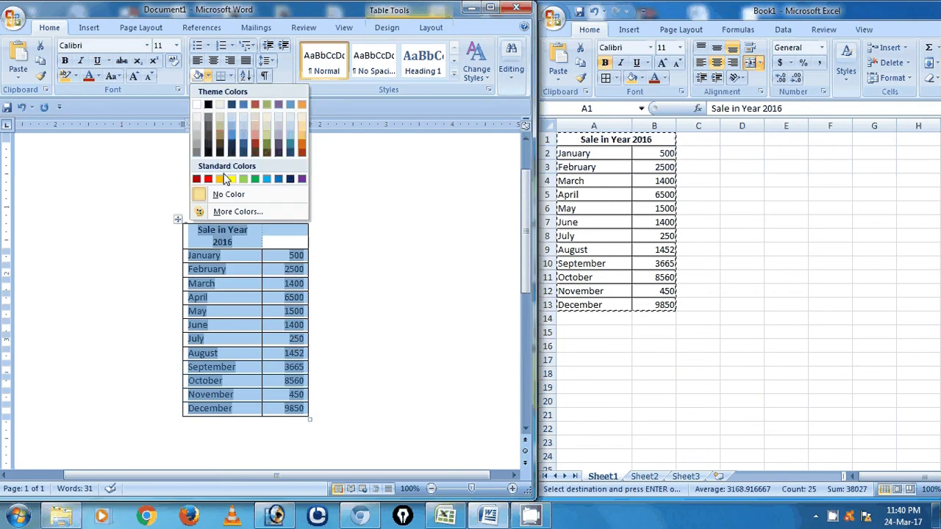
{"action": "left_click", "coordinate": [222, 179]}
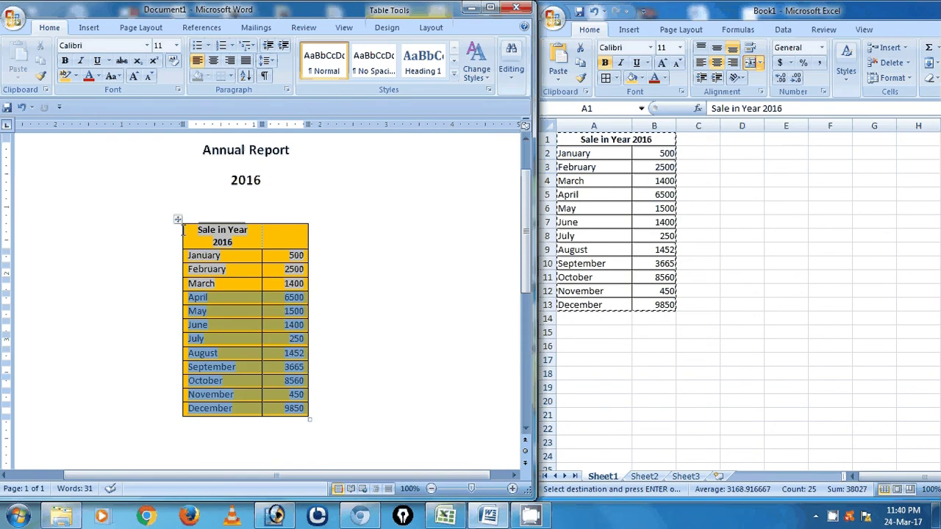
Make all the table text red.
{"action": "left_click_drag", "start_coordinate": [183, 230], "coordinate": [184, 228]}
{"action": "left_click", "coordinate": [98, 75]}
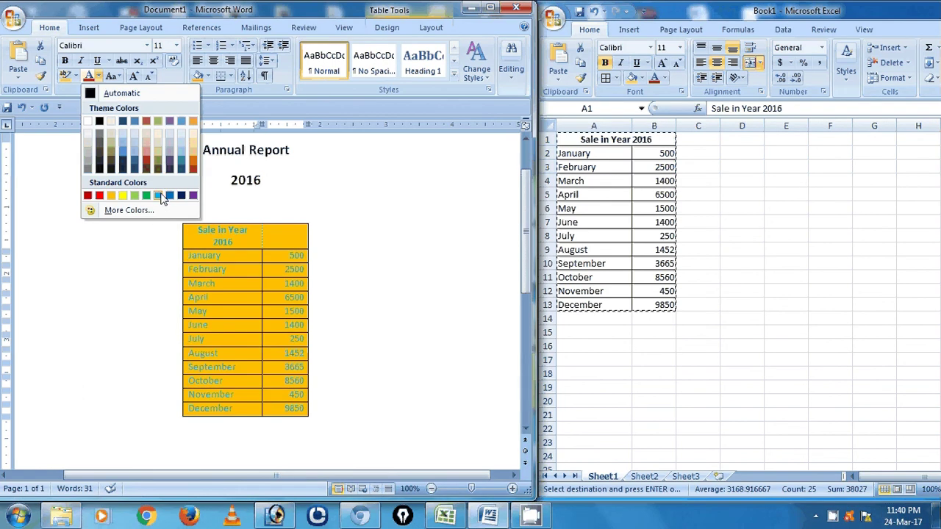
{"action": "left_click", "coordinate": [122, 194]}
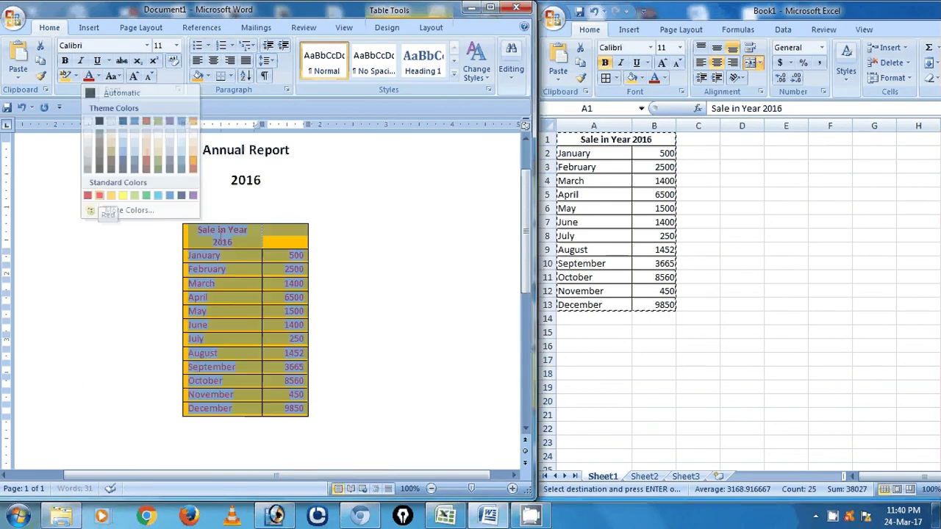
{"action": "left_click", "coordinate": [276, 299]}
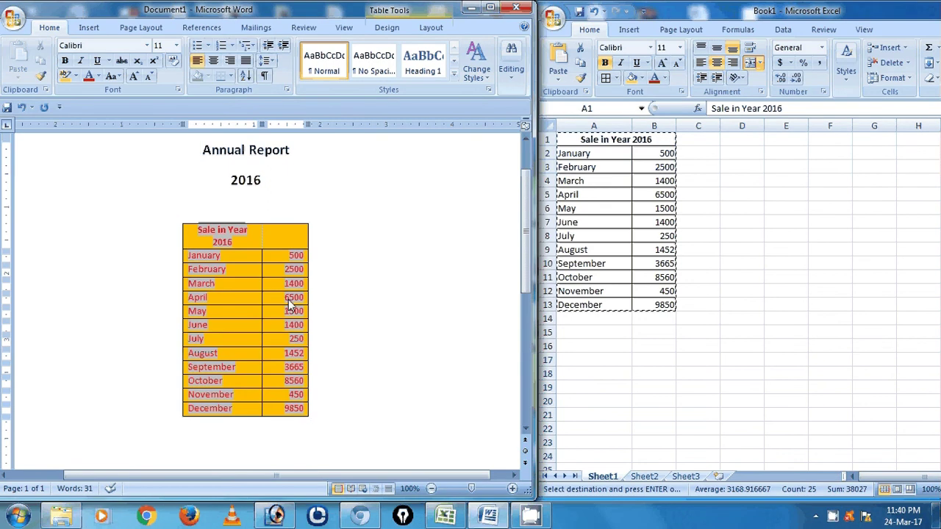
Set the whole table's shading to No Color and zoom the page to 110%.
{"action": "mouse_move", "coordinate": [304, 410]}
{"action": "left_click_drag", "start_coordinate": [306, 409], "coordinate": [309, 411]}
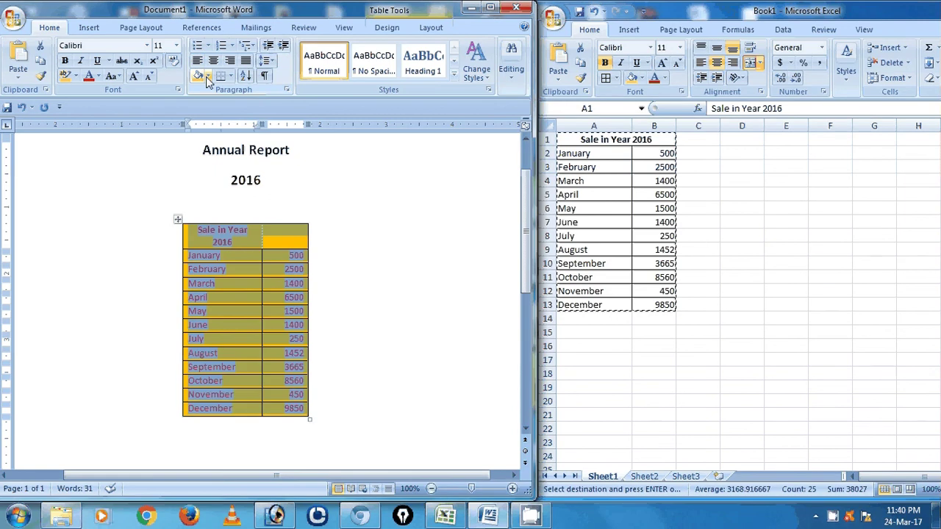
{"action": "left_click", "coordinate": [208, 77]}
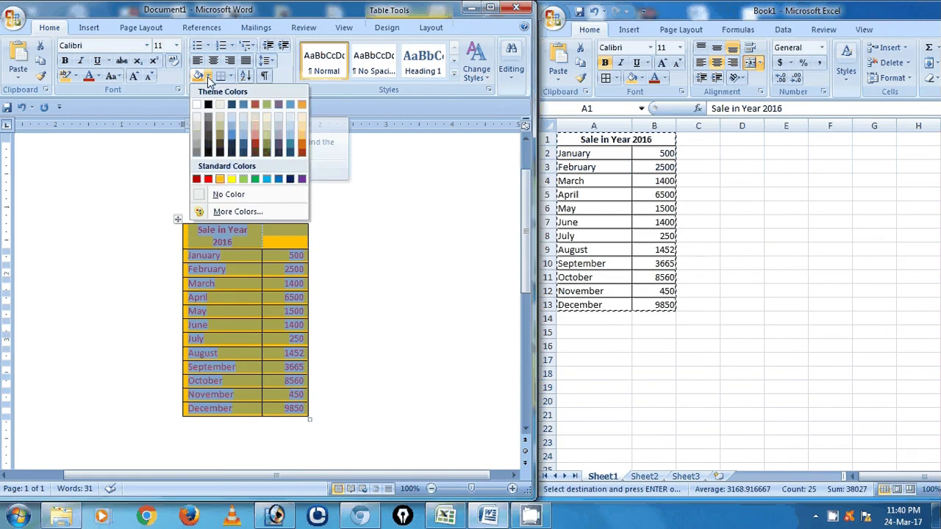
{"action": "left_click", "coordinate": [238, 196]}
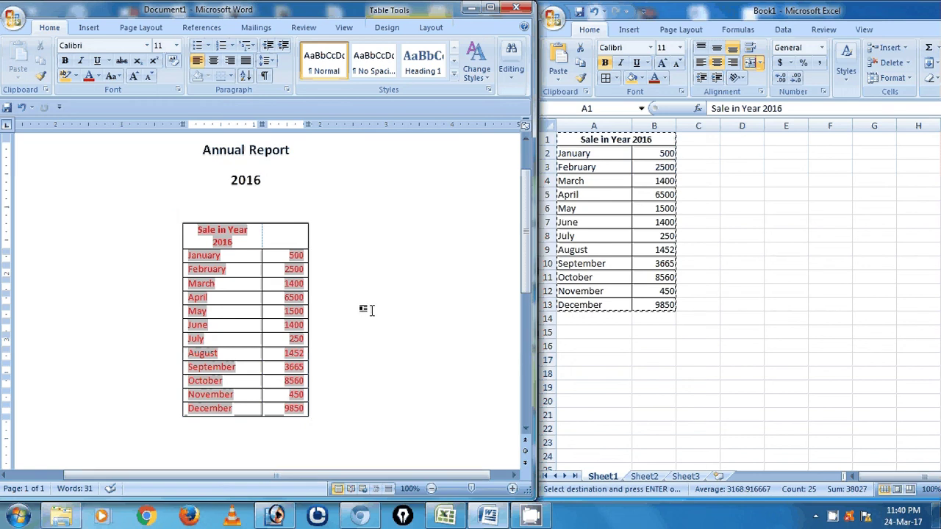
{"action": "left_click", "coordinate": [513, 489]}
Change January's sales in cell B2 to 2500.
{"action": "left_click", "coordinate": [525, 429]}
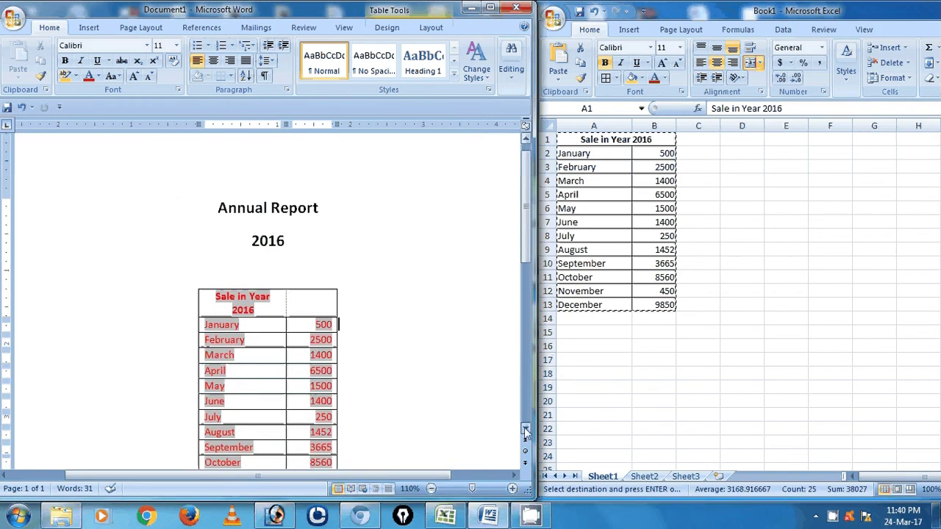
{"action": "left_click", "coordinate": [525, 432]}
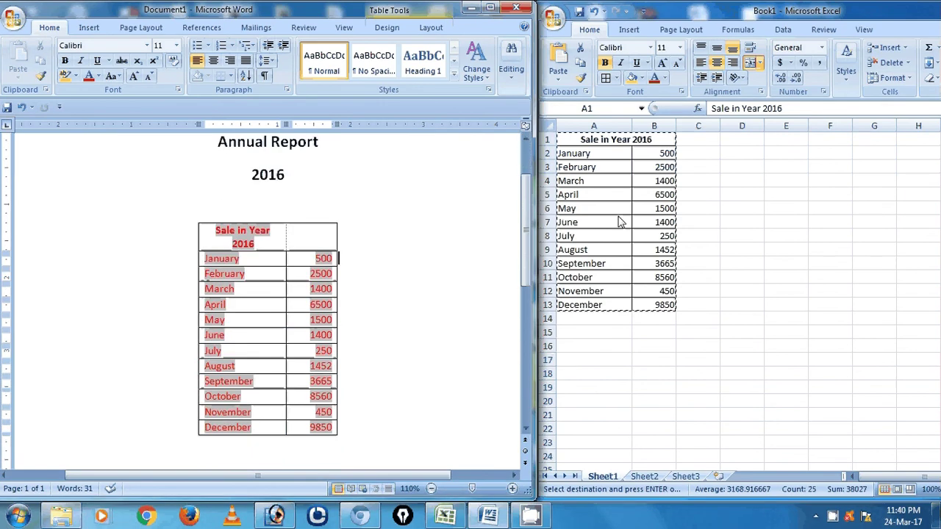
{"action": "left_click", "coordinate": [666, 155]}
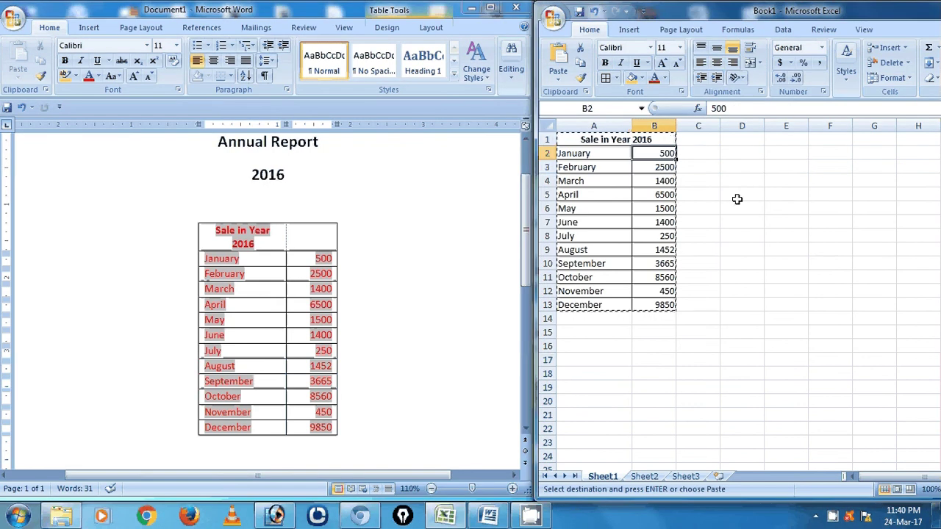
{"action": "key", "text": "F2"}
{"action": "type", "text": "2500"}
{"action": "left_click", "coordinate": [738, 198]}
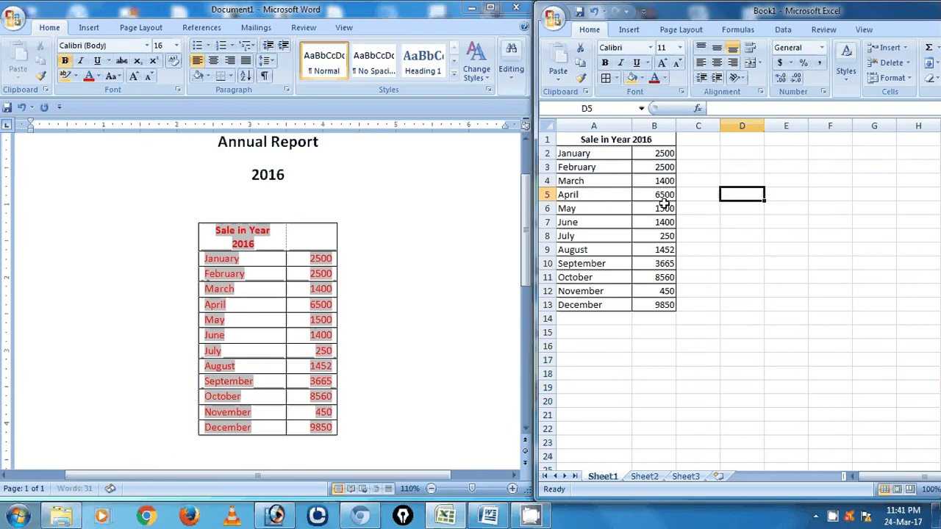
Set May's sales to 5000 and November's to 3000.
{"action": "left_click", "coordinate": [664, 207]}
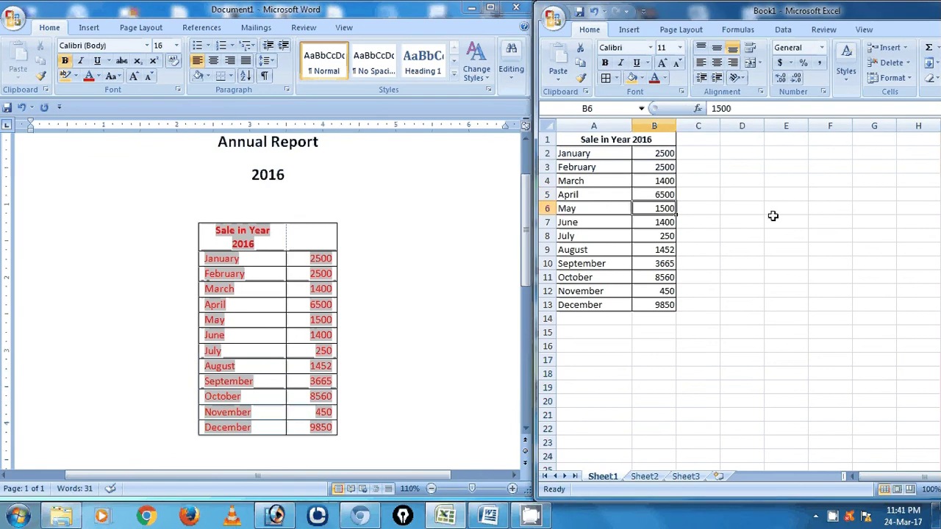
{"action": "type", "text": "5000"}
{"action": "key", "text": "Return"}
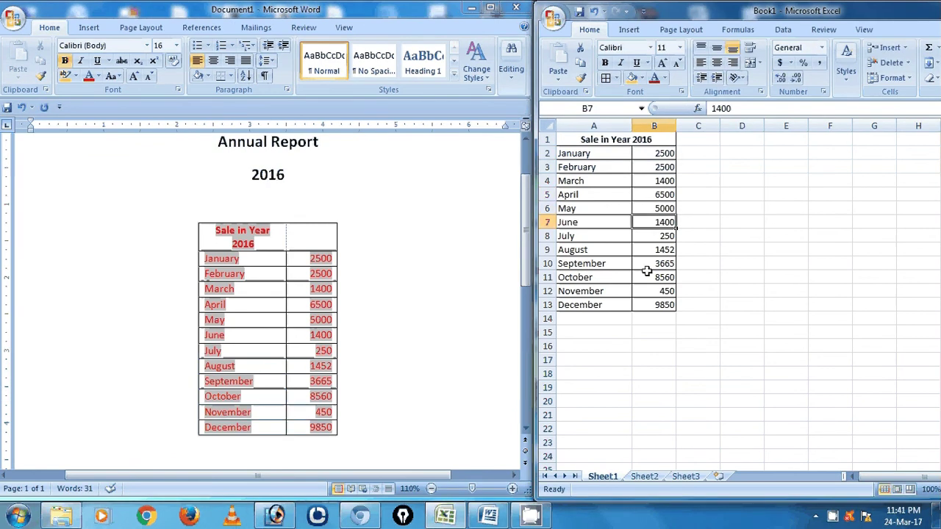
{"action": "left_click", "coordinate": [658, 291]}
{"action": "type", "text": "30"}
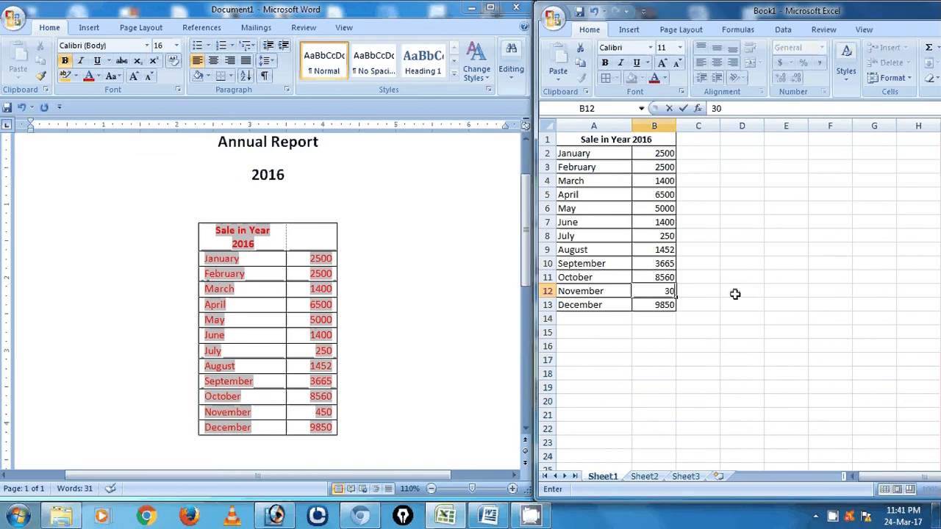
{"action": "type", "text": "00"}
{"action": "key", "text": "Return"}
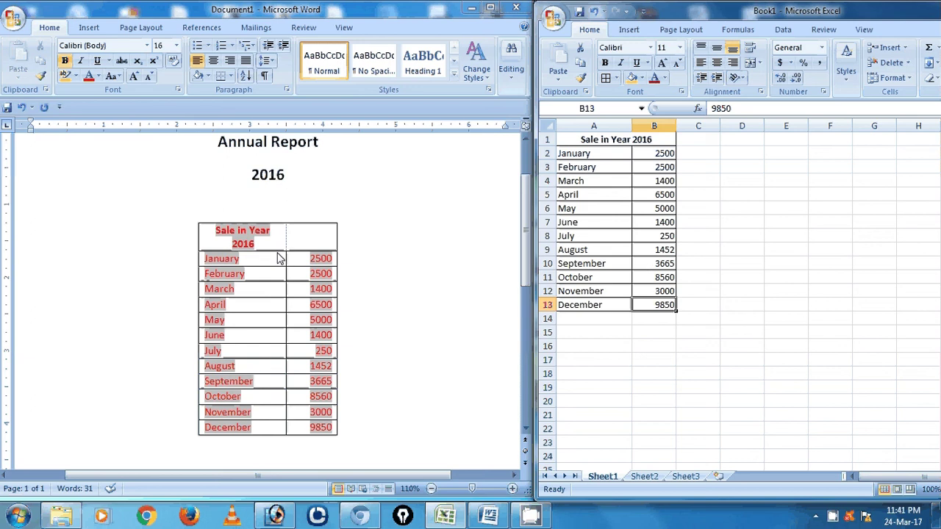
Update the linked Word table from the workbook.
{"action": "left_click", "coordinate": [305, 320]}
{"action": "right_click", "coordinate": [305, 320]}
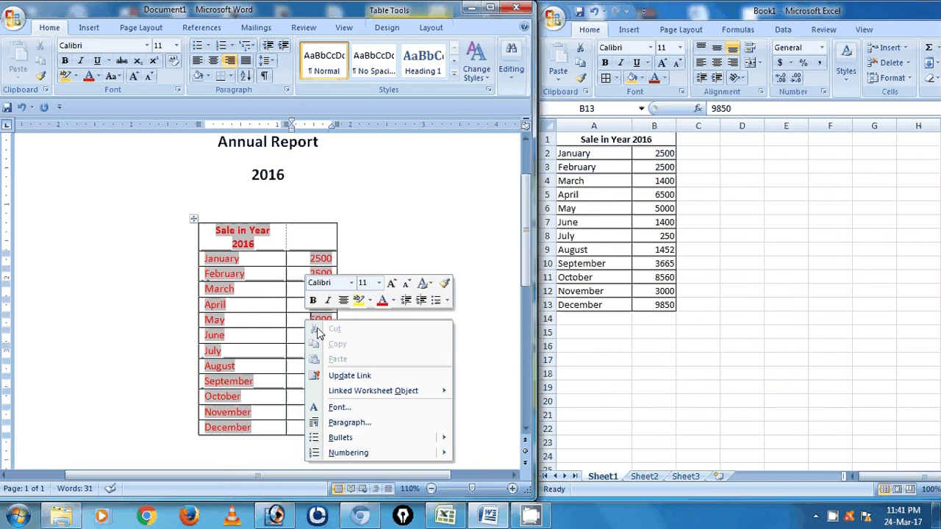
{"action": "left_click", "coordinate": [366, 377]}
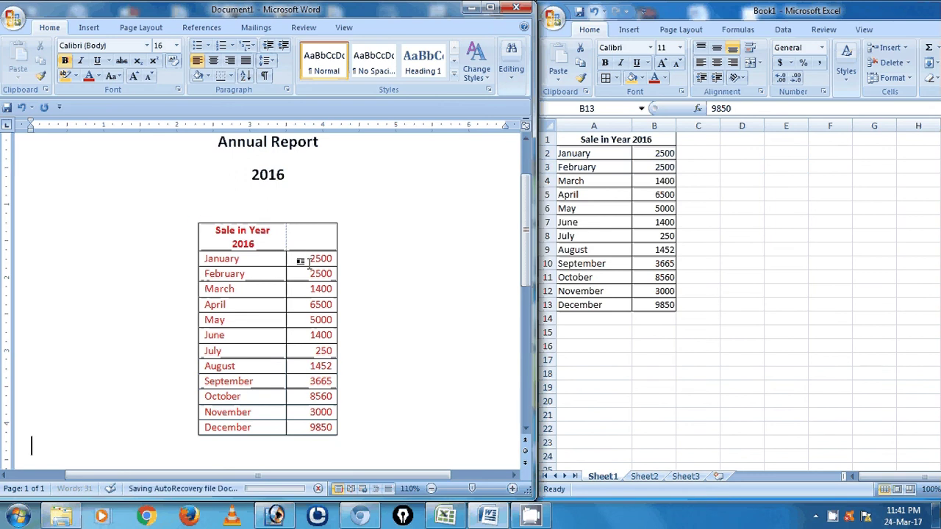
Set June's sales to 2500 in Excel, then update the Word table's link again.
{"action": "left_click", "coordinate": [666, 222]}
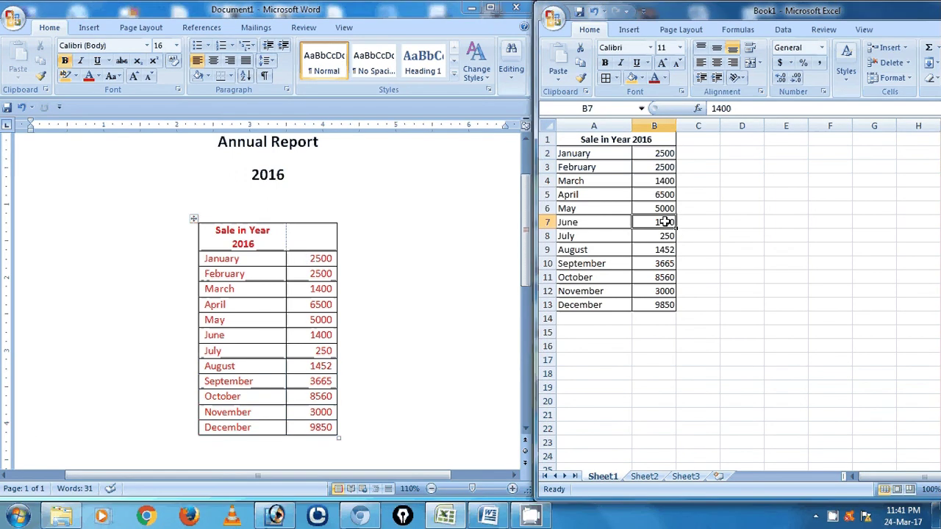
{"action": "type", "text": "2500"}
{"action": "key", "text": "Return"}
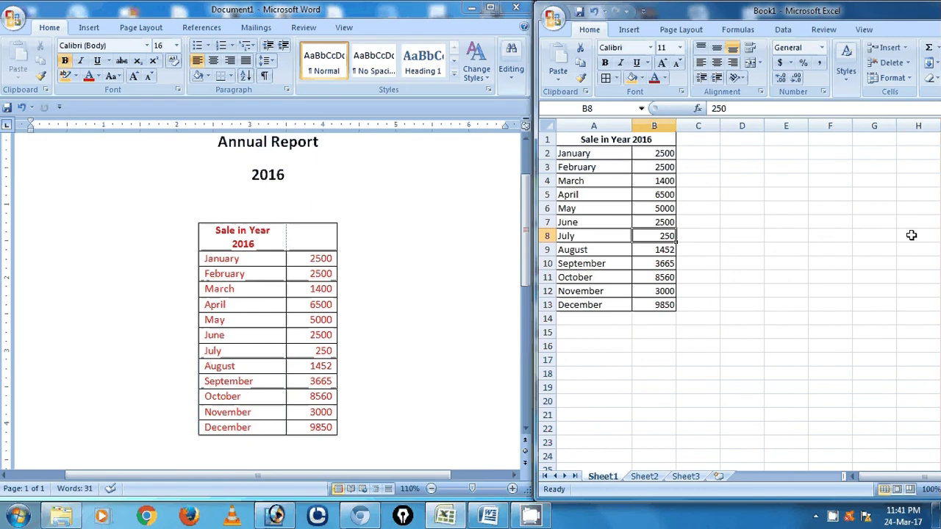
{"action": "left_click", "coordinate": [305, 338]}
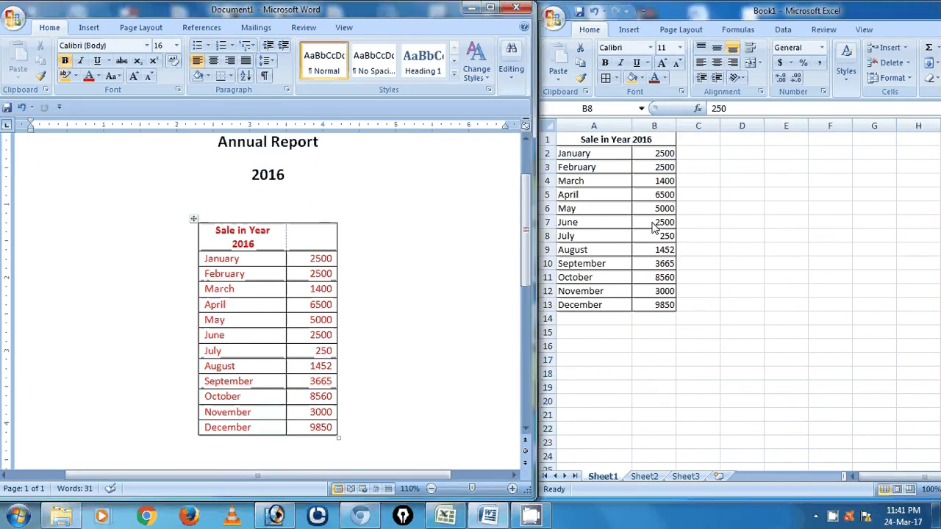
{"action": "right_click", "coordinate": [329, 335]}
{"action": "left_click", "coordinate": [373, 398]}
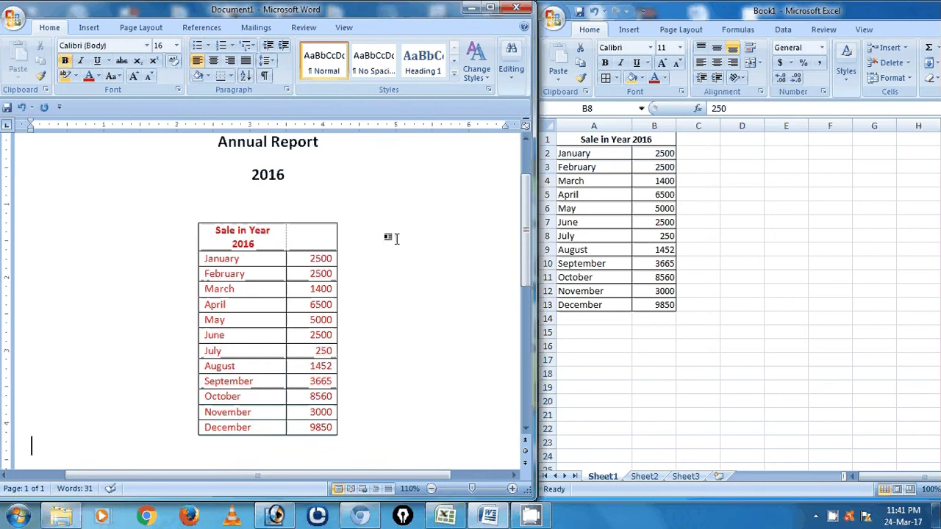
{"action": "left_click_drag", "start_coordinate": [396, 238], "coordinate": [318, 283]}
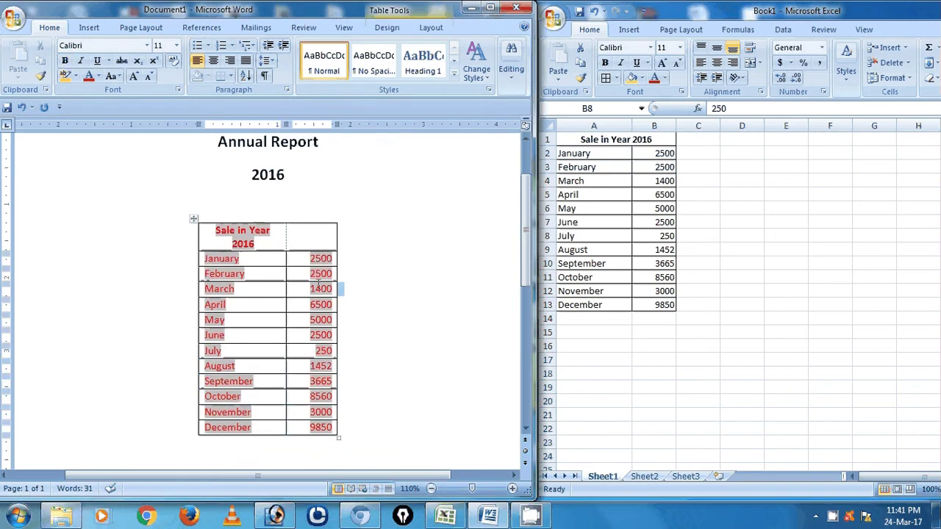